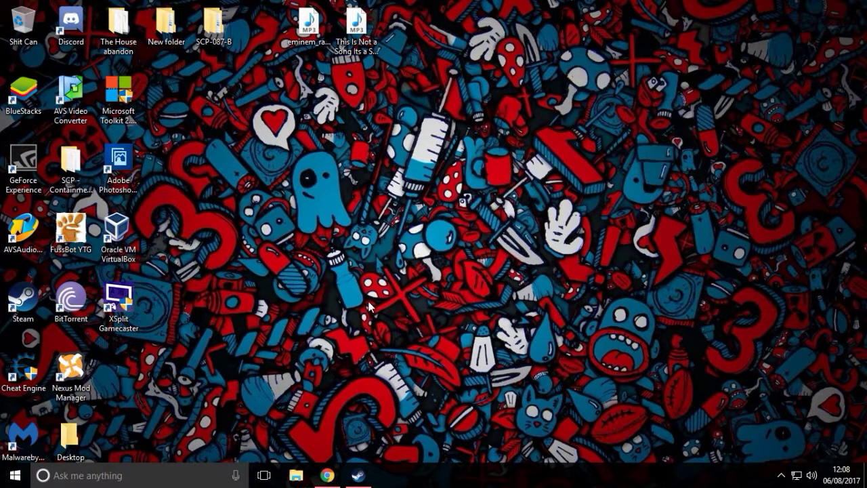
Bring the Chrome window with the NoCopyrightSounds YouTube channel back to the front
{"action": "left_click", "coordinate": [327, 475]}
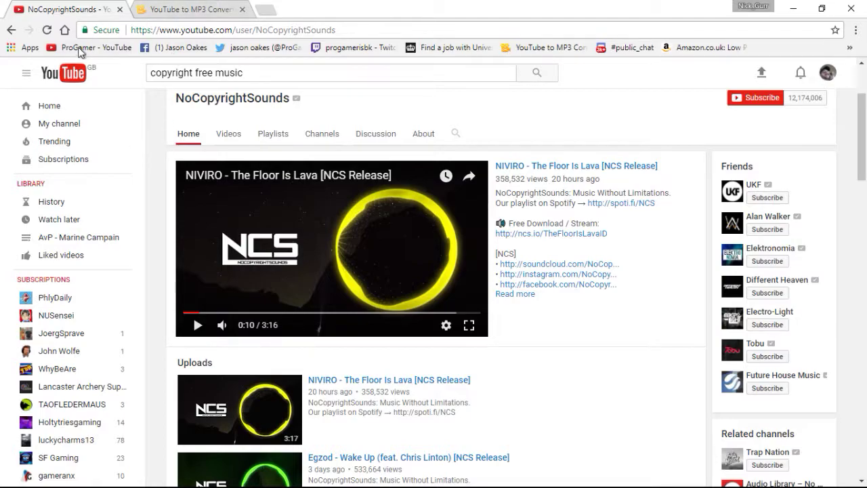
{"action": "left_click", "coordinate": [179, 8]}
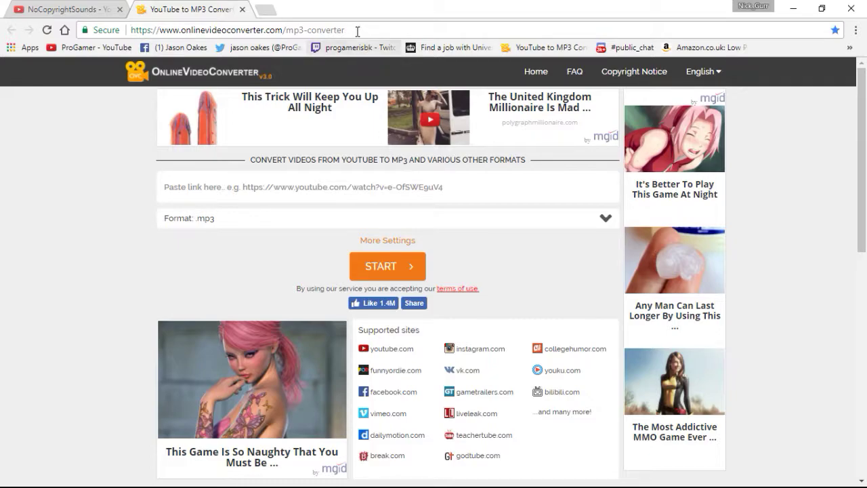
{"action": "left_click_drag", "start_coordinate": [358, 31], "coordinate": [83, 35]}
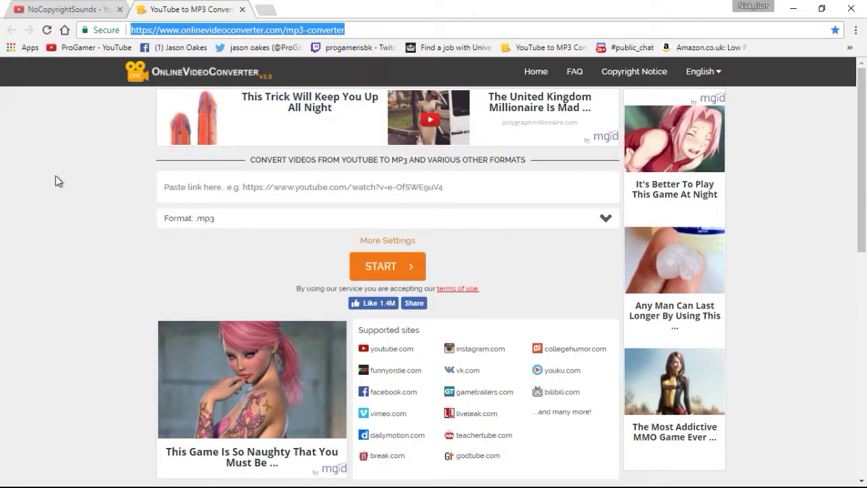
{"action": "left_click", "coordinate": [235, 231]}
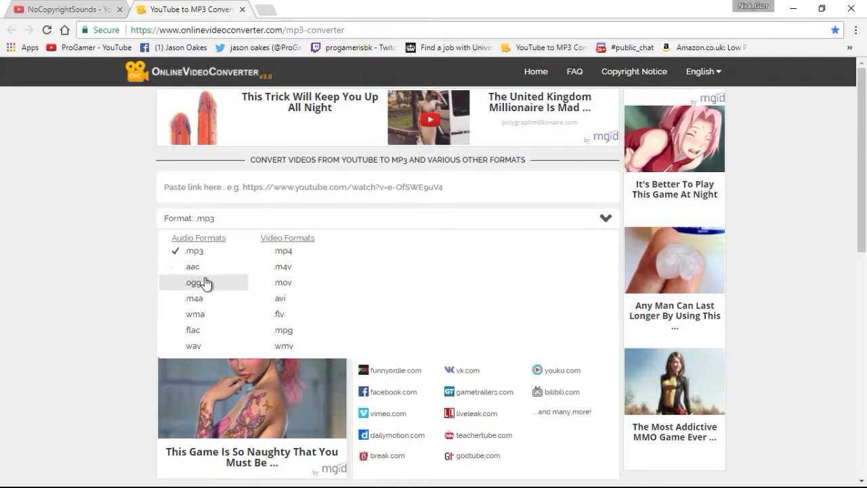
{"action": "left_click", "coordinate": [102, 179]}
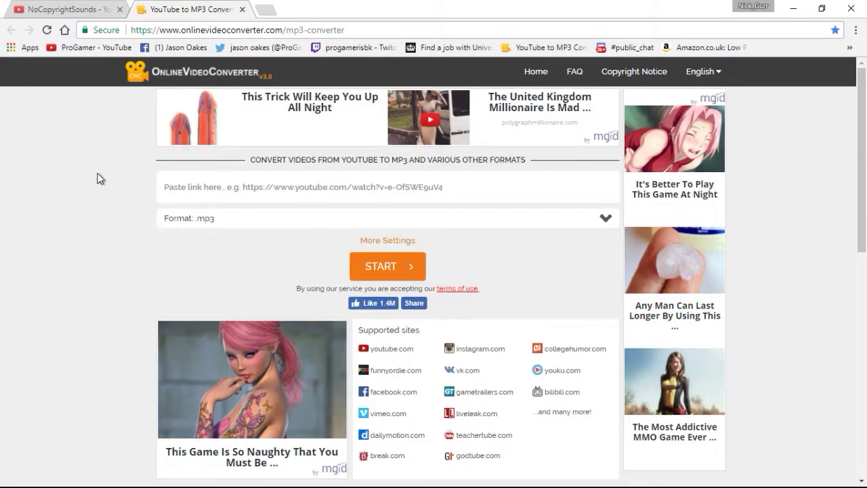
{"action": "left_click", "coordinate": [52, 9]}
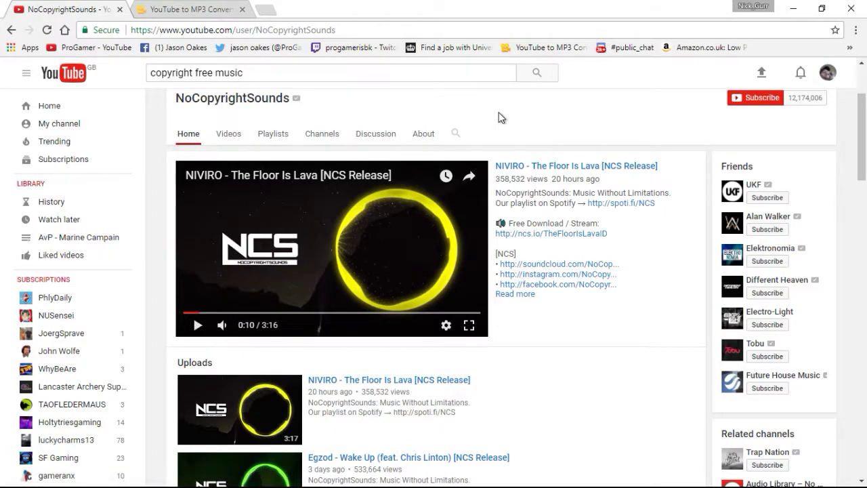
Open the Egzod - Wake Up video from the channel's Uploads section
{"action": "left_click", "coordinate": [401, 267]}
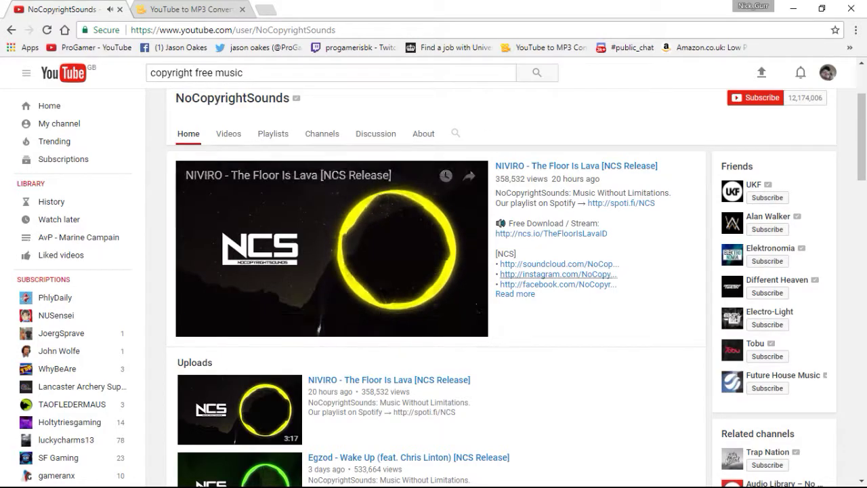
{"action": "scroll", "coordinate": [366, 252], "scroll_direction": "down", "scroll_amount": 3}
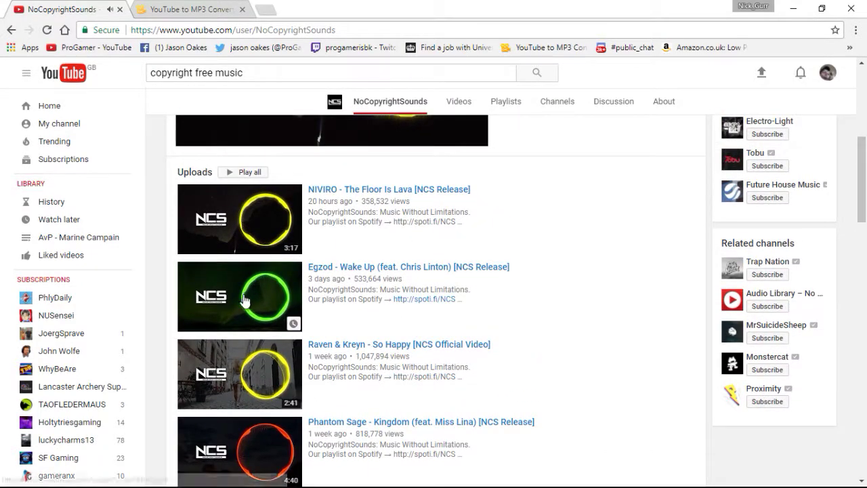
{"action": "left_click", "coordinate": [247, 301]}
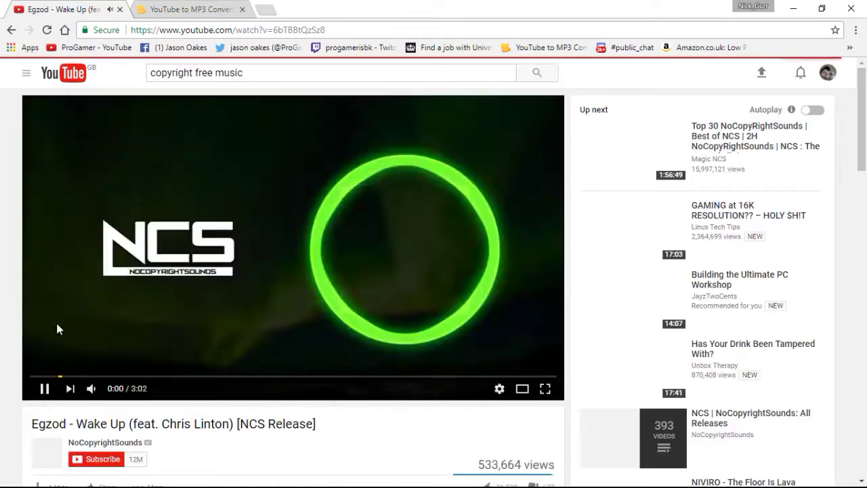
Skip ahead, close the ad banner, pause the video at 0:31 and select its URL
{"action": "mouse_move", "coordinate": [90, 392]}
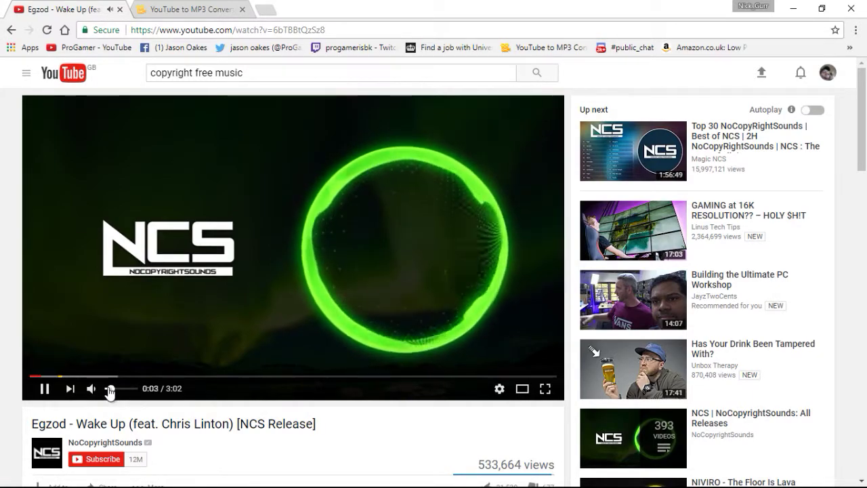
{"action": "left_click", "coordinate": [110, 376]}
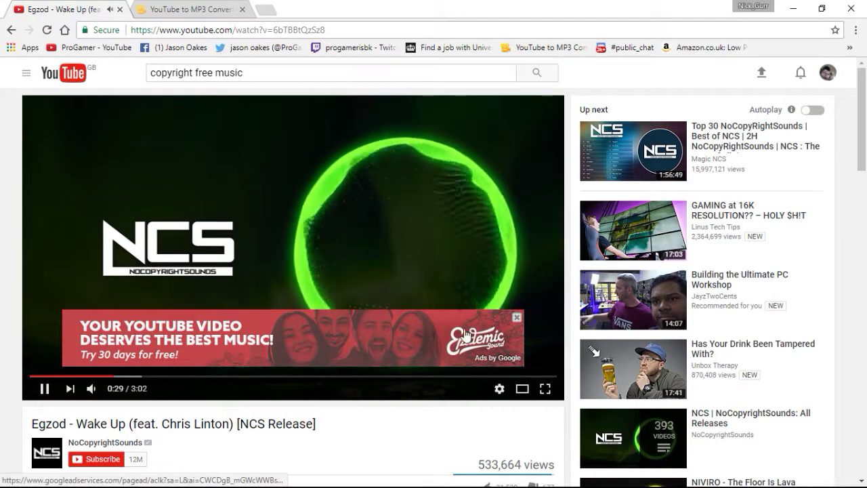
{"action": "left_click", "coordinate": [517, 316]}
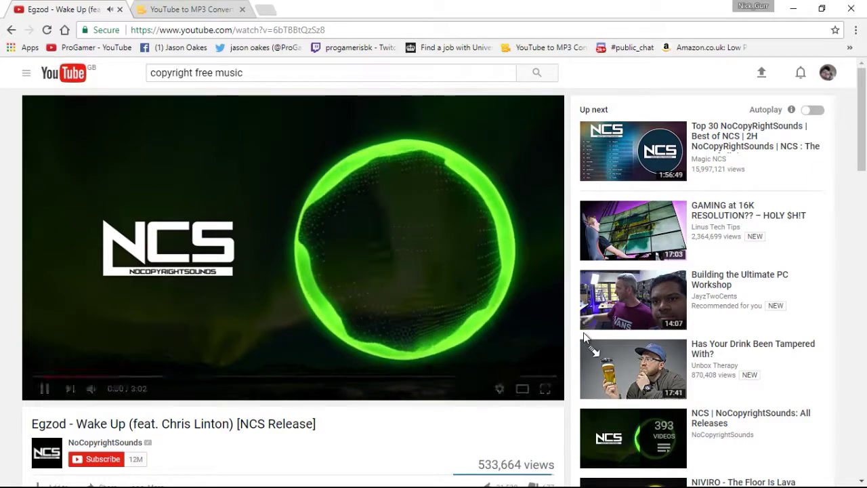
{"action": "left_click", "coordinate": [249, 280]}
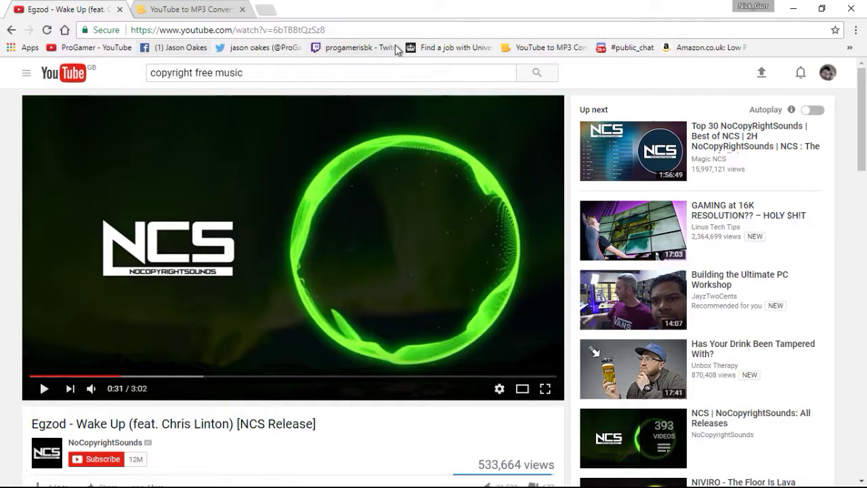
{"action": "left_click", "coordinate": [337, 30]}
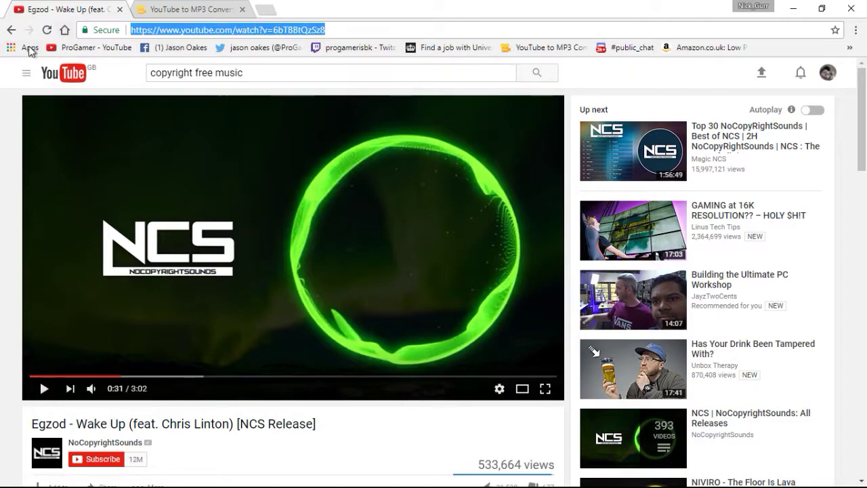
Copy the Egzod video's URL and bookmark the OnlineVideoConverter page
{"action": "right_click", "coordinate": [221, 29]}
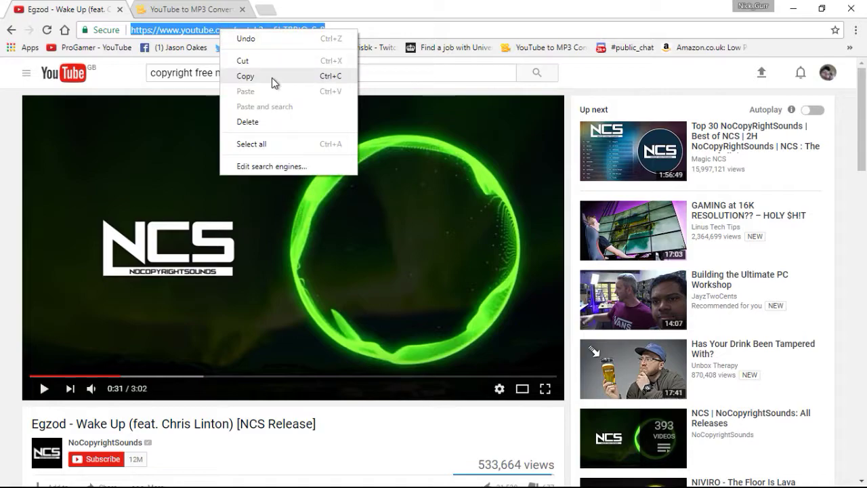
{"action": "left_click", "coordinate": [245, 76]}
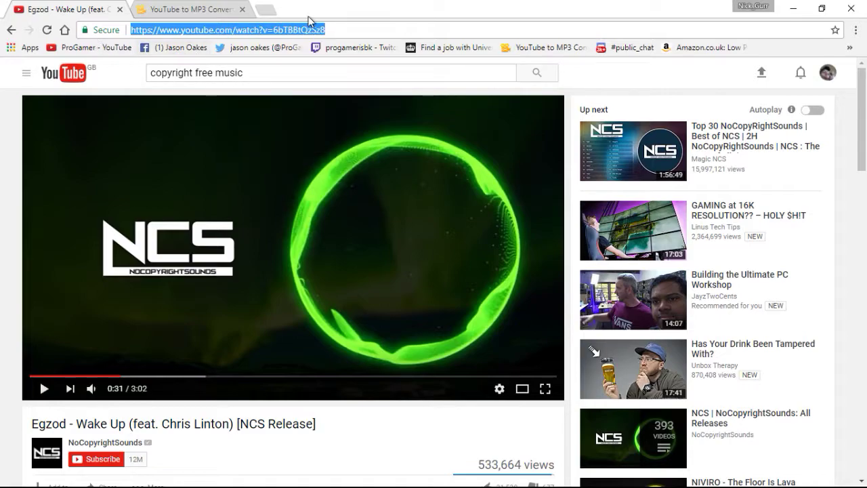
{"action": "left_click", "coordinate": [191, 8]}
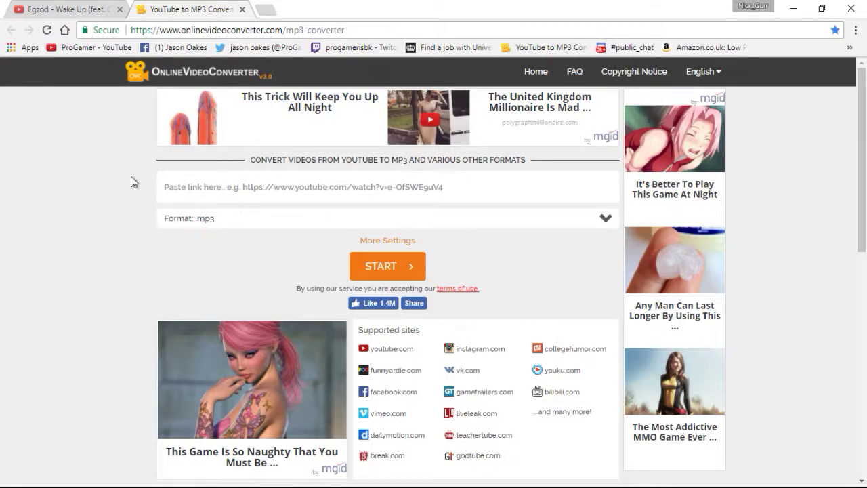
{"action": "left_click", "coordinate": [837, 31]}
{"action": "left_click", "coordinate": [27, 9]}
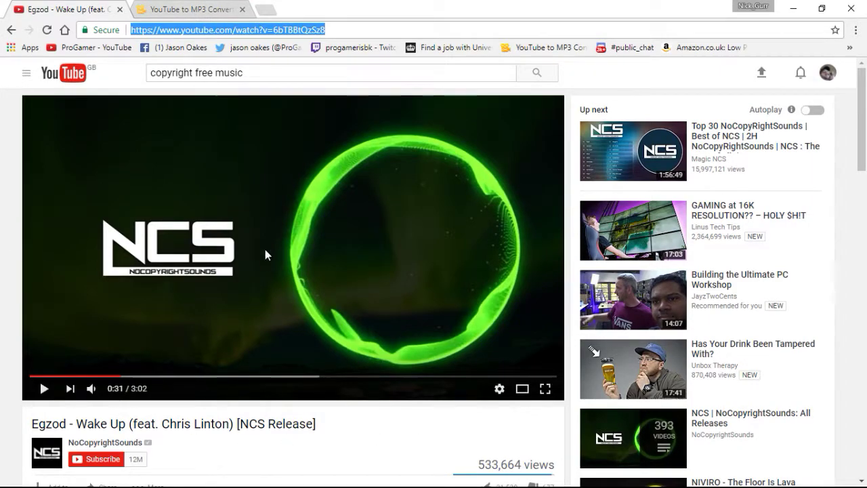
{"action": "scroll", "coordinate": [265, 250], "scroll_direction": "down", "scroll_amount": 8}
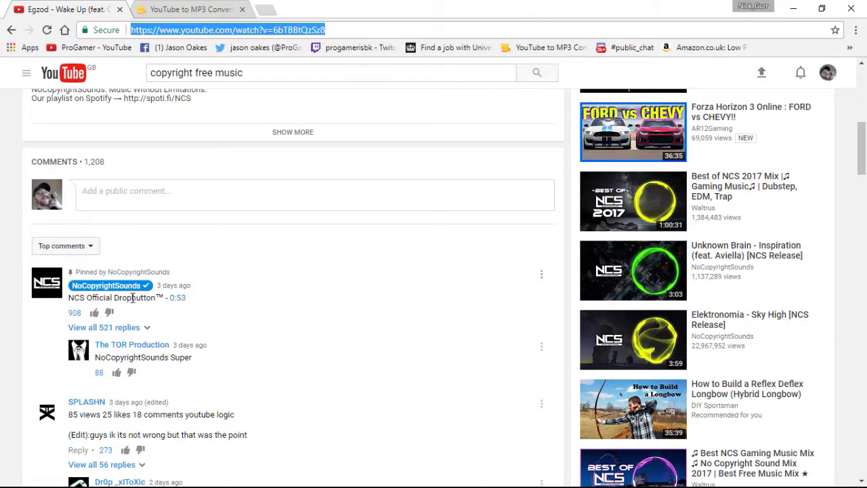
{"action": "scroll", "coordinate": [142, 323], "scroll_direction": "down", "scroll_amount": 1}
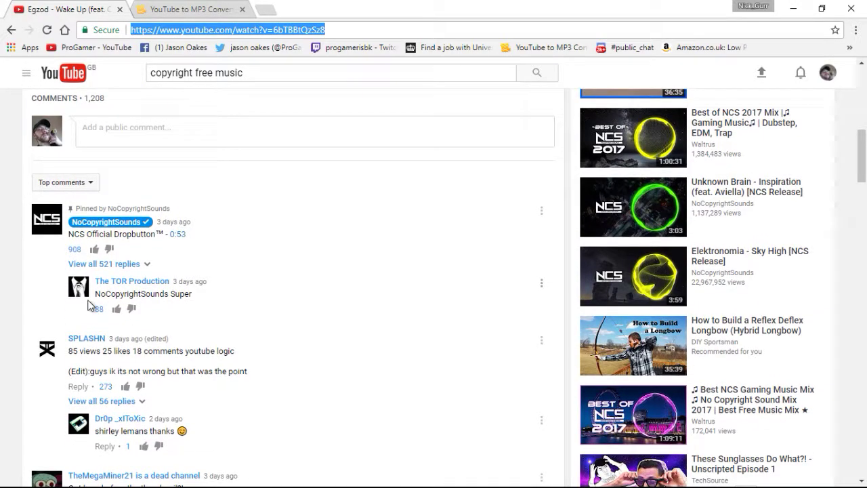
{"action": "scroll", "coordinate": [180, 312], "scroll_direction": "down", "scroll_amount": 1}
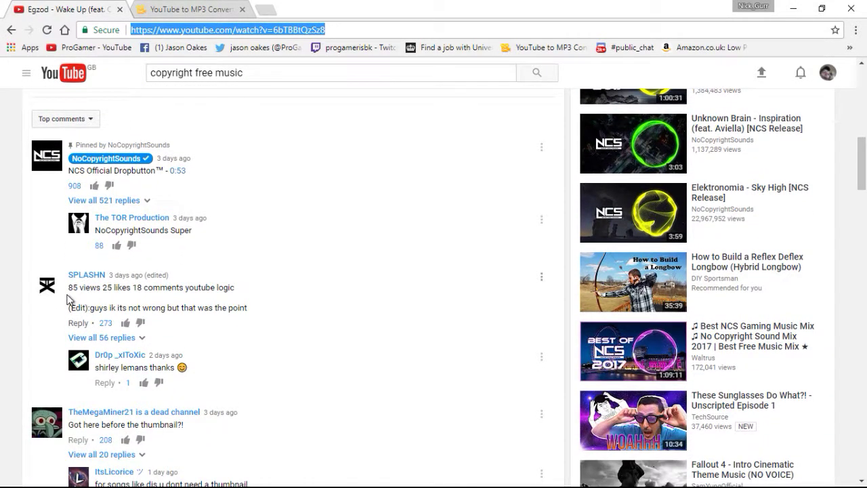
{"action": "scroll", "coordinate": [71, 298], "scroll_direction": "down", "scroll_amount": 4}
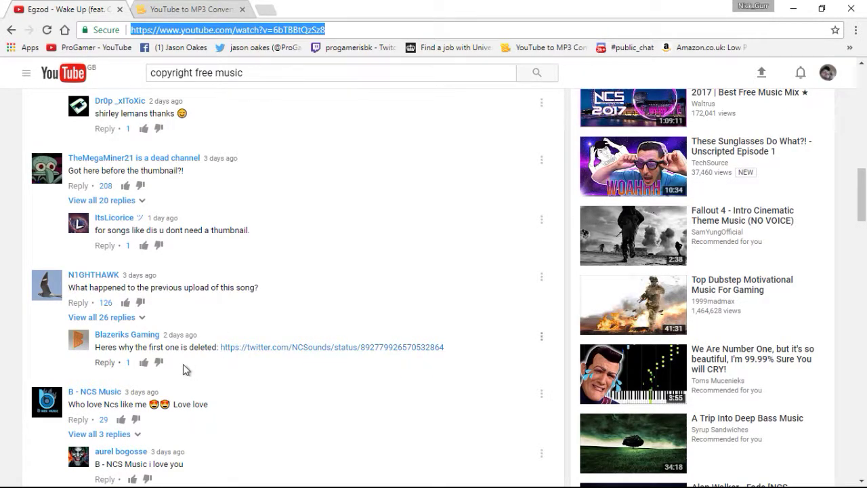
{"action": "scroll", "coordinate": [209, 348], "scroll_direction": "down", "scroll_amount": 2}
{"action": "scroll", "coordinate": [285, 343], "scroll_direction": "up", "scroll_amount": 10}
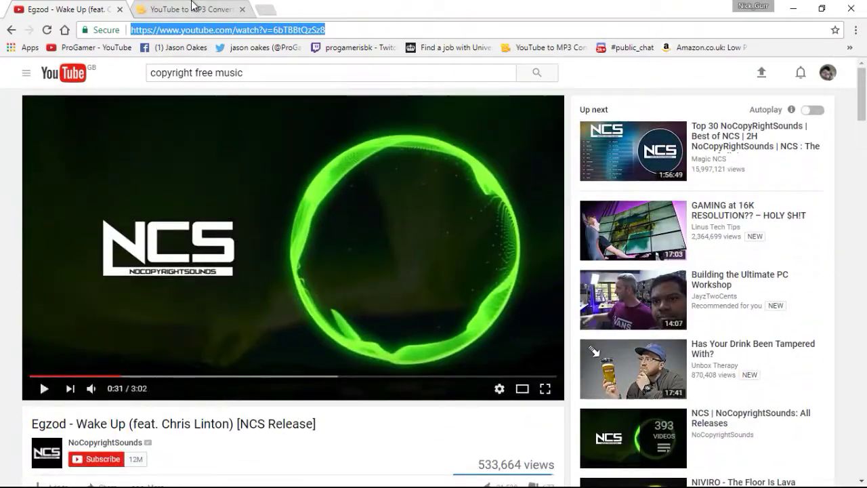
{"action": "left_click", "coordinate": [193, 8]}
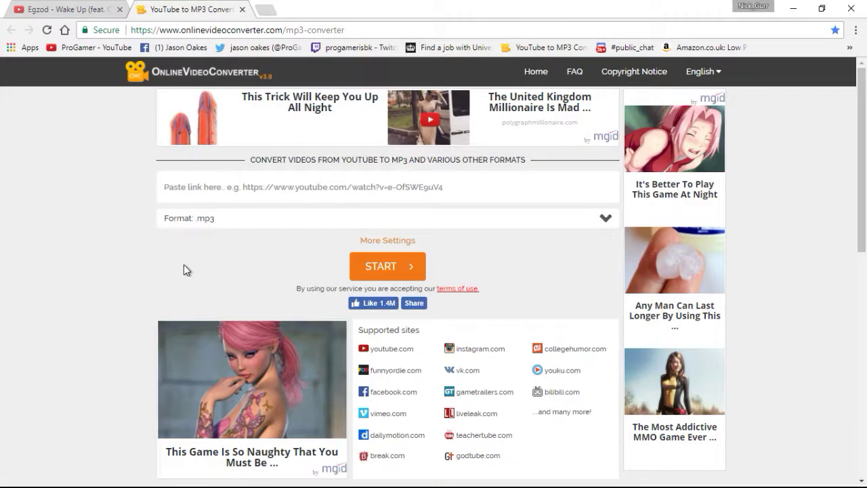
{"action": "left_click", "coordinate": [50, 9]}
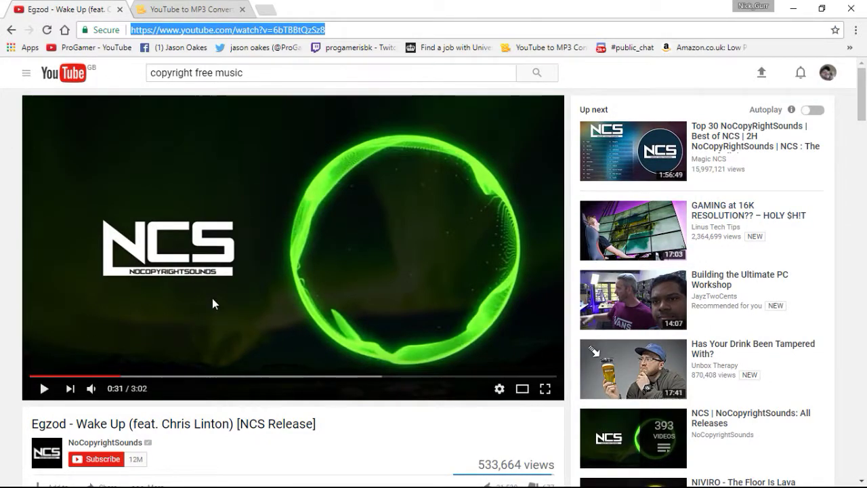
{"action": "scroll", "coordinate": [213, 303], "scroll_direction": "down", "scroll_amount": 5}
{"action": "scroll", "coordinate": [204, 307], "scroll_direction": "up", "scroll_amount": 5}
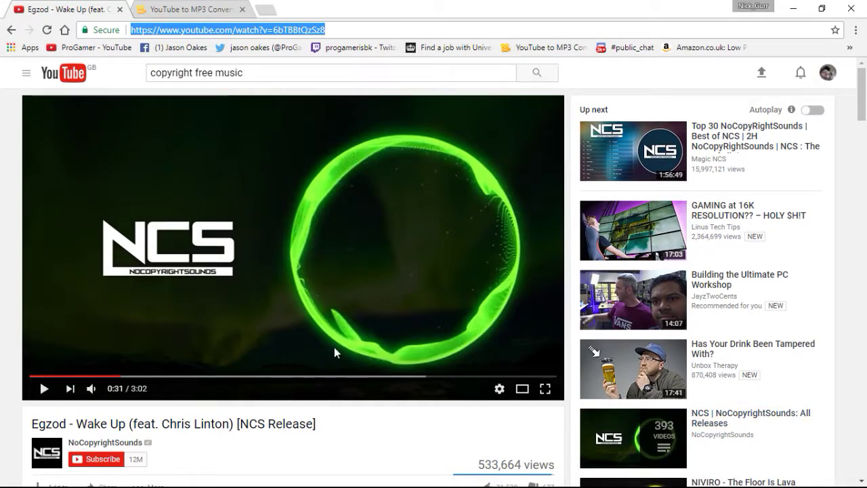
{"action": "scroll", "coordinate": [333, 349], "scroll_direction": "down", "scroll_amount": 15}
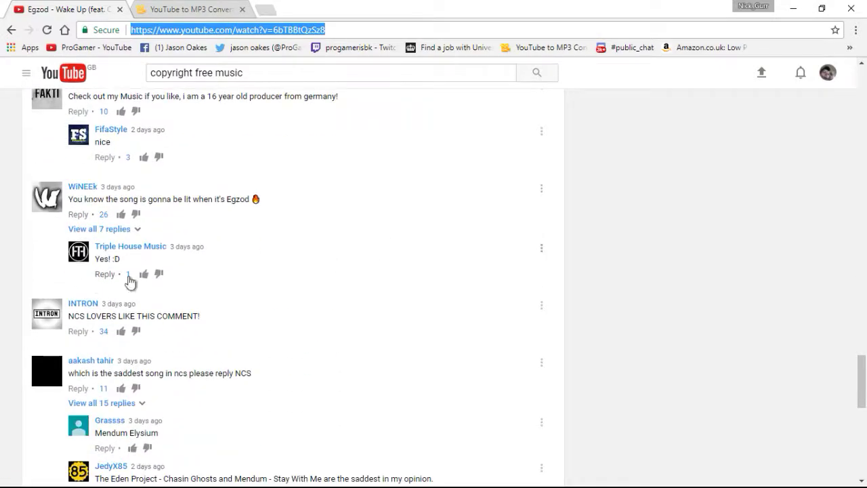
{"action": "scroll", "coordinate": [169, 313], "scroll_direction": "down", "scroll_amount": 4}
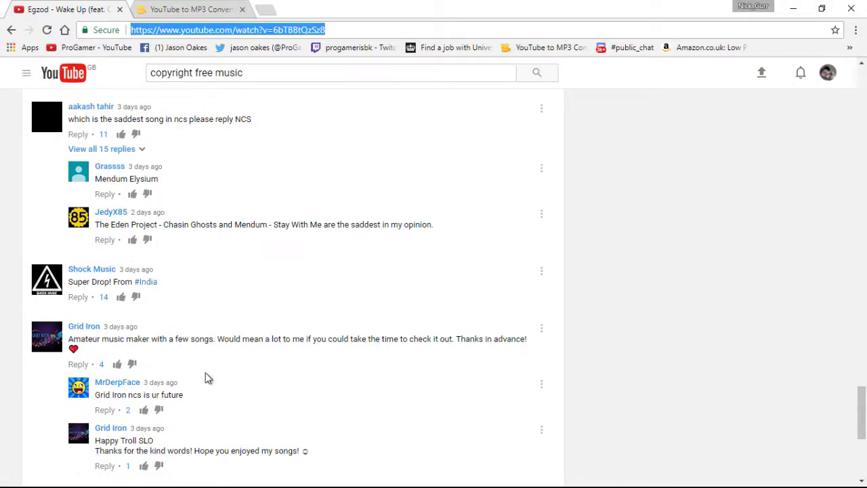
{"action": "scroll", "coordinate": [208, 377], "scroll_direction": "up", "scroll_amount": 13}
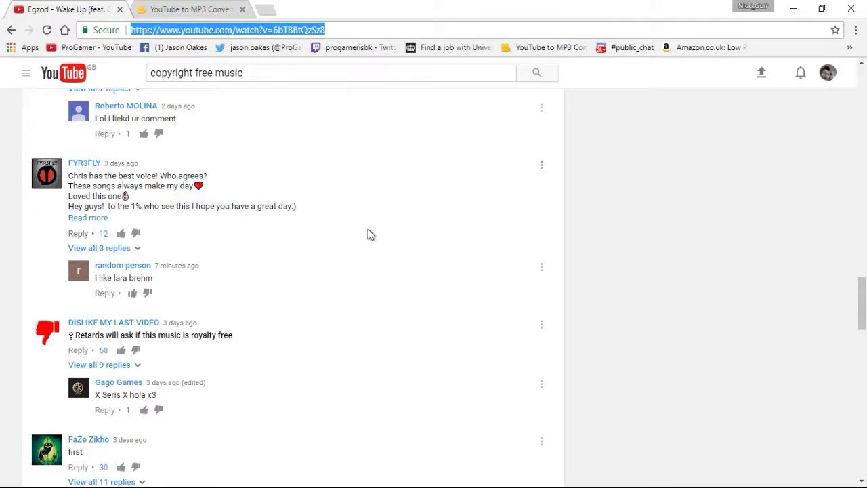
{"action": "scroll", "coordinate": [369, 241], "scroll_direction": "up", "scroll_amount": 20}
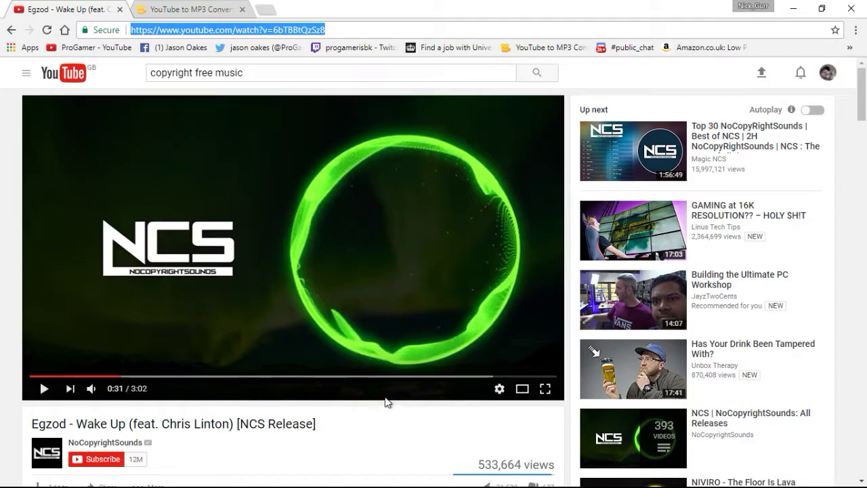
{"action": "scroll", "coordinate": [385, 400], "scroll_direction": "down", "scroll_amount": 5}
{"action": "scroll", "coordinate": [291, 339], "scroll_direction": "up", "scroll_amount": 5}
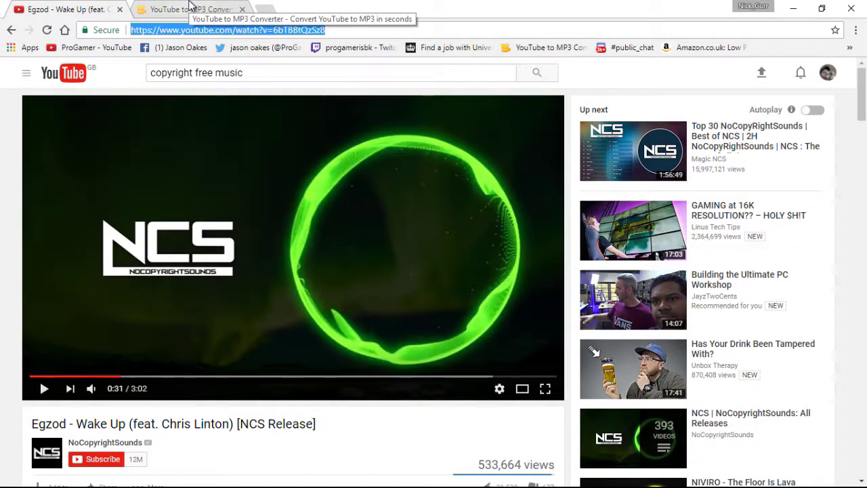
Paste the Egzod - Wake Up YouTube link into the converter's link field
{"action": "left_click", "coordinate": [190, 8]}
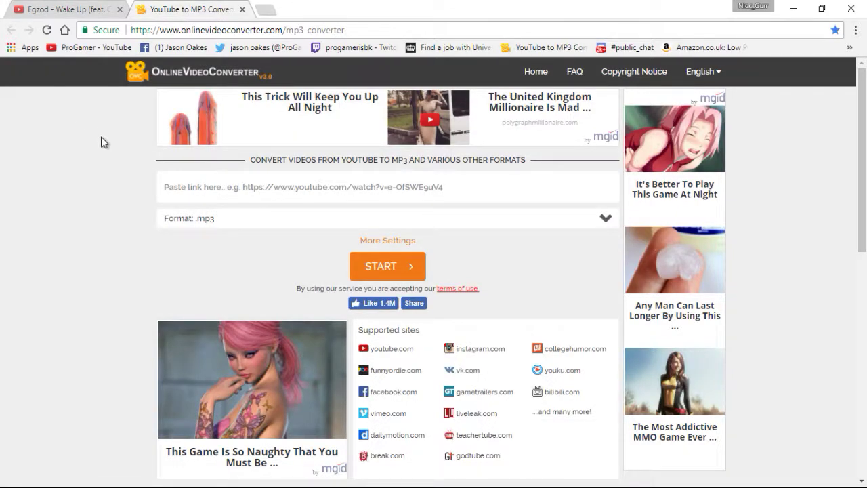
{"action": "left_click", "coordinate": [360, 195]}
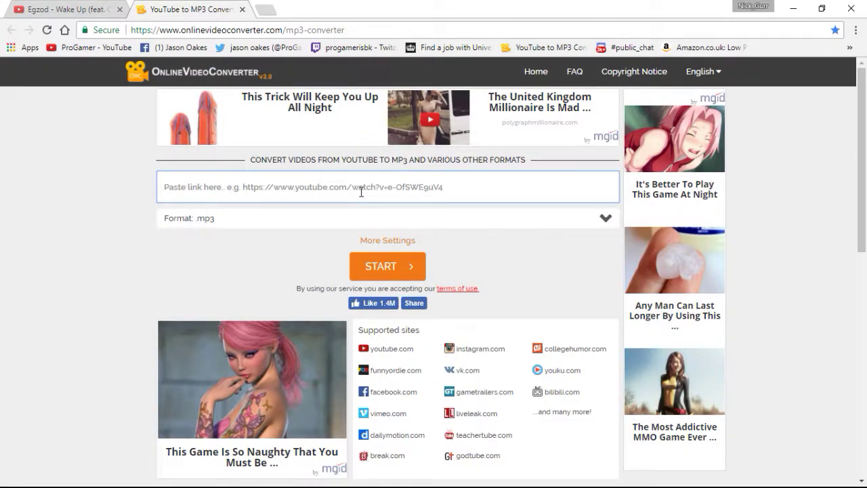
{"action": "left_click", "coordinate": [74, 8]}
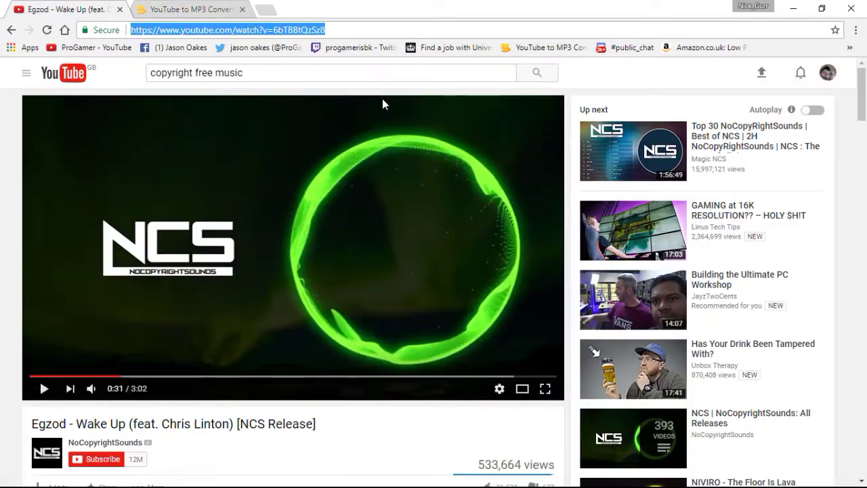
{"action": "left_click", "coordinate": [201, 9]}
{"action": "right_click", "coordinate": [331, 188]}
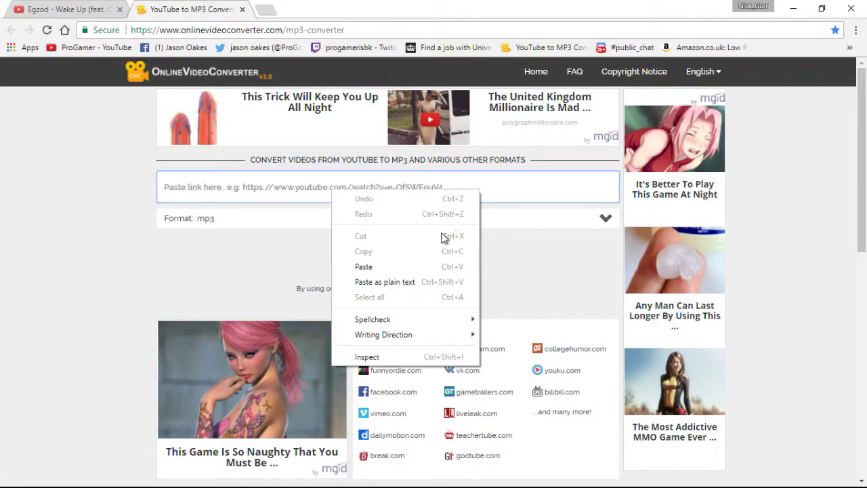
{"action": "left_click", "coordinate": [384, 269]}
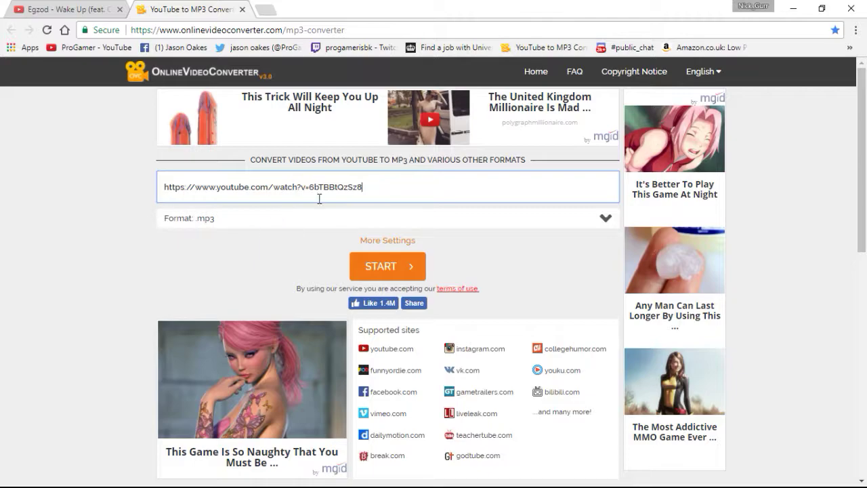
Choose .mp3 as the output format and start the conversion
{"action": "left_click", "coordinate": [232, 224]}
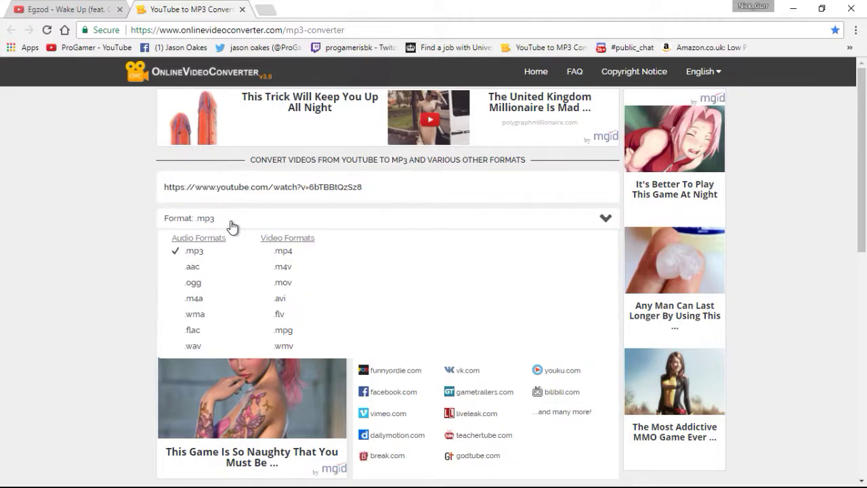
{"action": "left_click", "coordinate": [54, 9]}
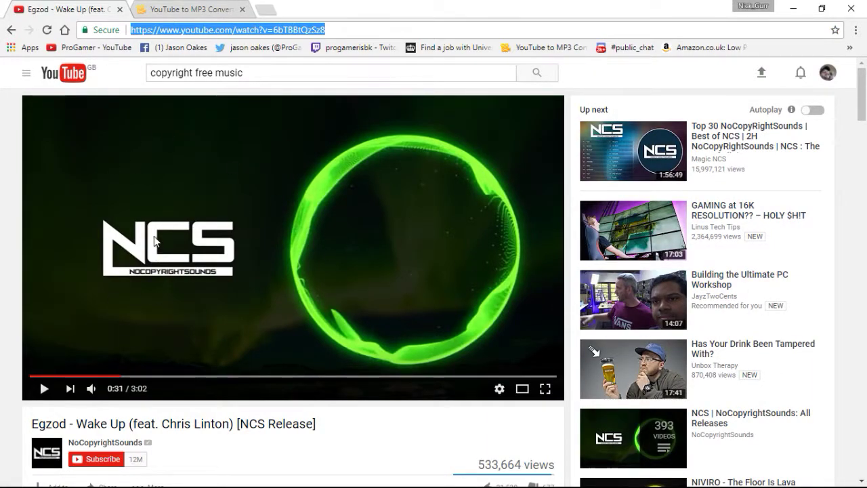
{"action": "left_click", "coordinate": [190, 9]}
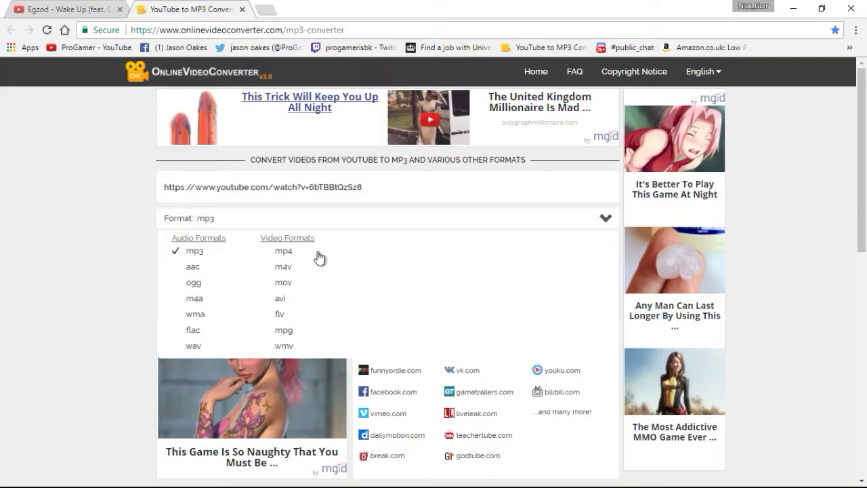
{"action": "left_click", "coordinate": [195, 251]}
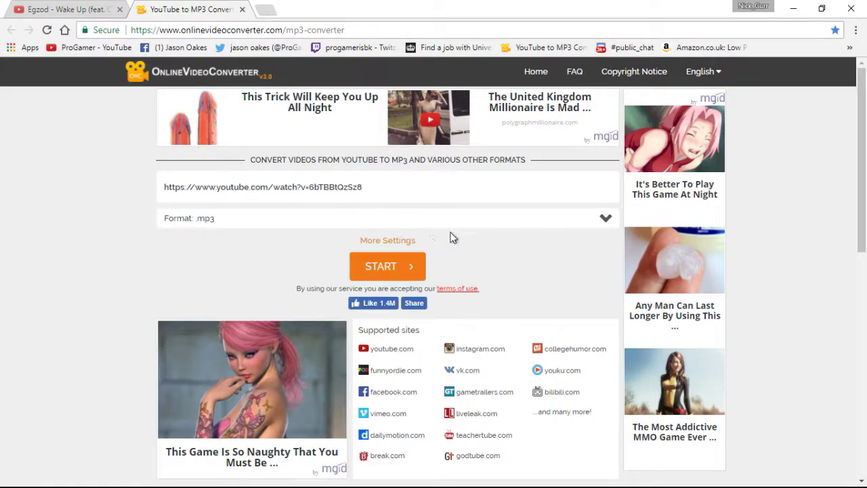
{"action": "left_click", "coordinate": [375, 266]}
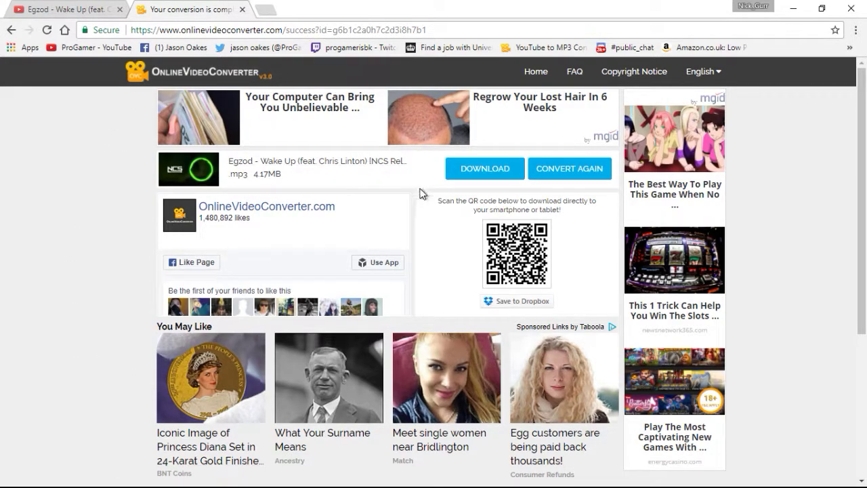
Download the 4.17MB MP3 to the Desktop, closing the ad tab and download bar
{"action": "left_click", "coordinate": [460, 172]}
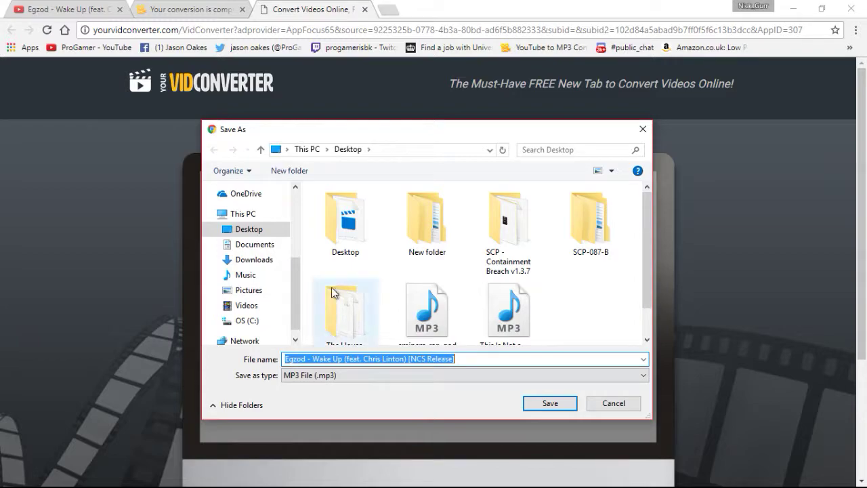
{"action": "left_click", "coordinate": [551, 404]}
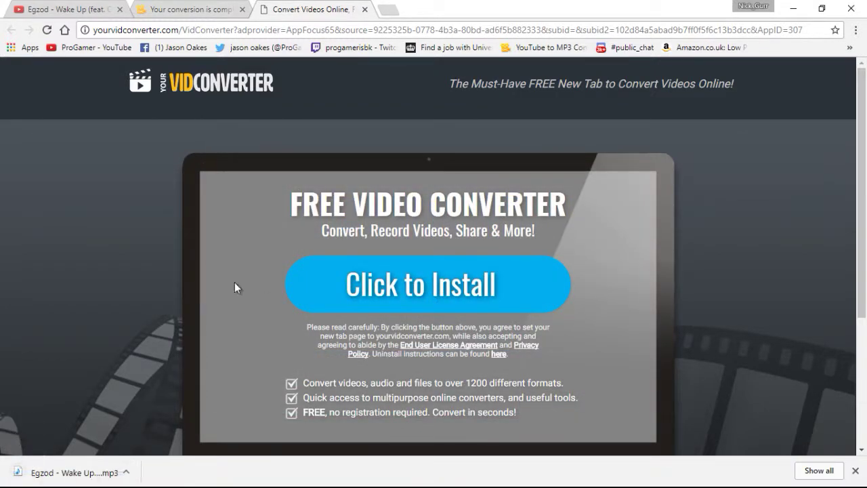
{"action": "left_click", "coordinate": [364, 8]}
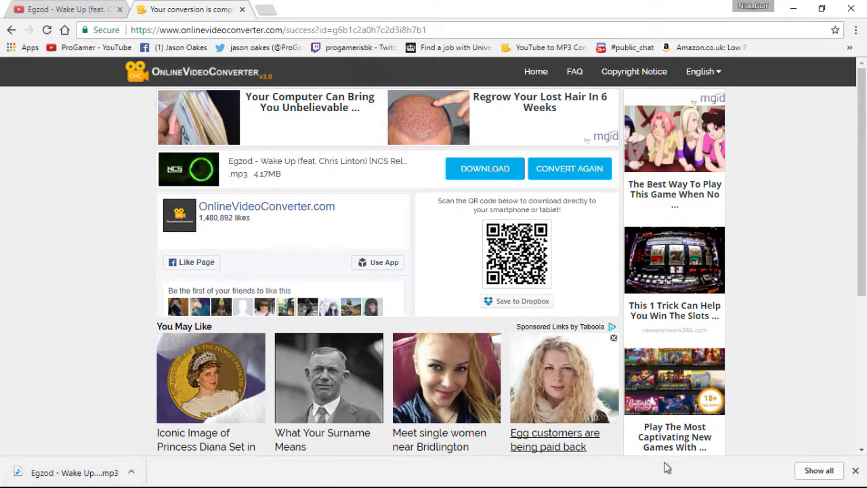
{"action": "left_click", "coordinate": [856, 470]}
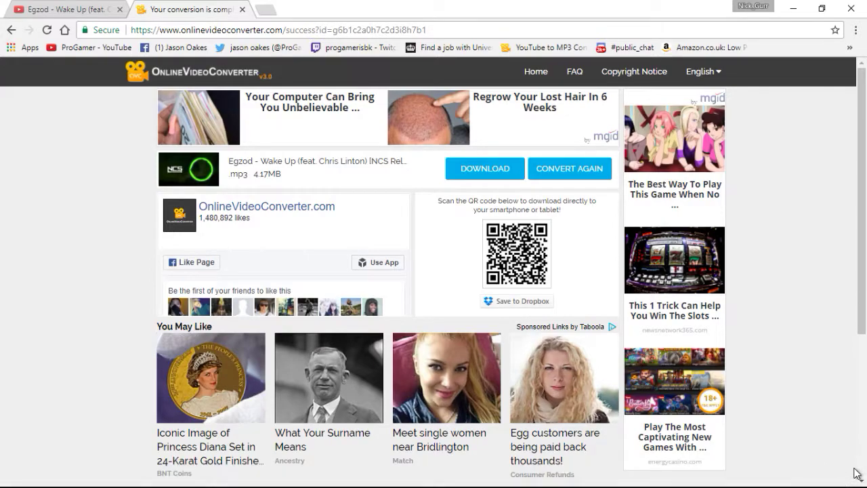
{"action": "left_click", "coordinate": [792, 8]}
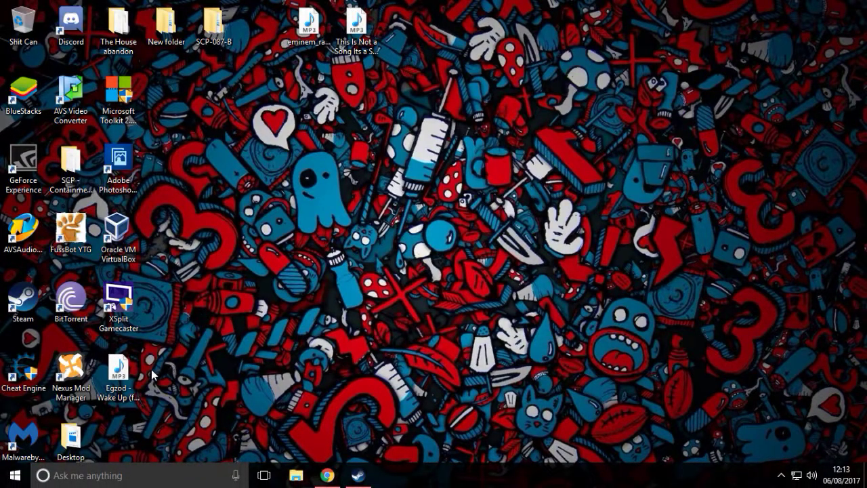
Move the Egzod MP3 to mid-desktop and test-play it briefly in Windows Media Player
{"action": "left_click_drag", "start_coordinate": [121, 387], "coordinate": [407, 251]}
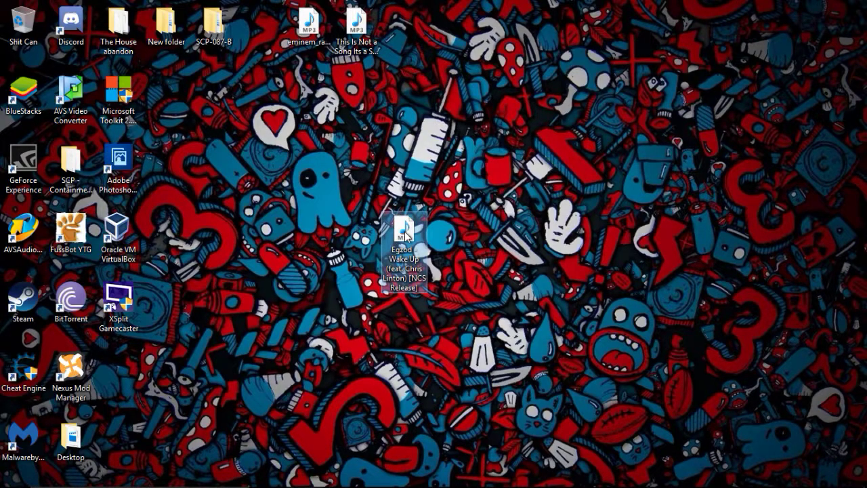
{"action": "double_click", "coordinate": [404, 233]}
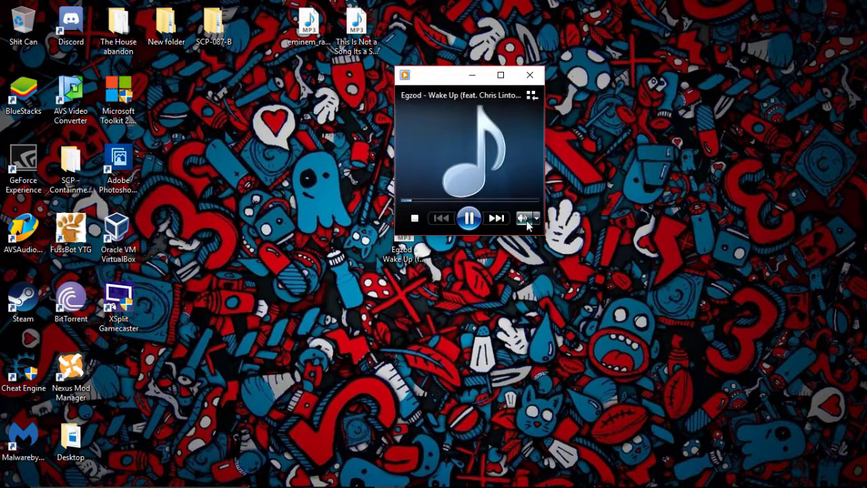
{"action": "left_click", "coordinate": [470, 201]}
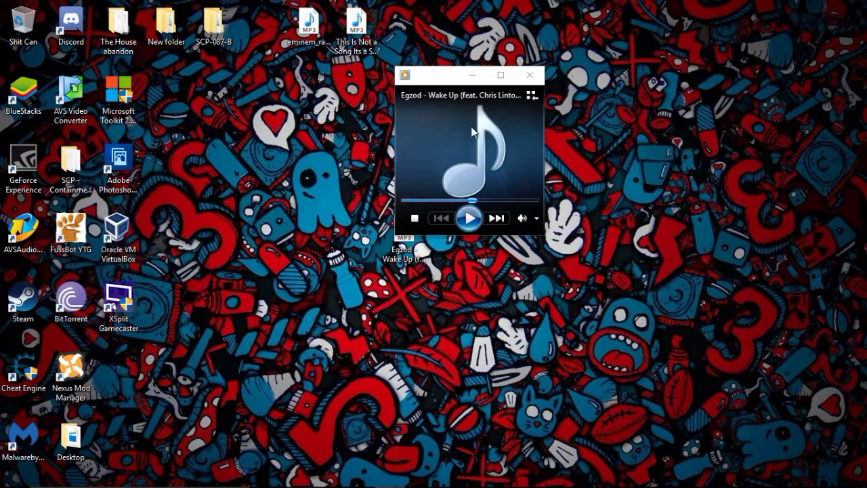
{"action": "left_click", "coordinate": [531, 78]}
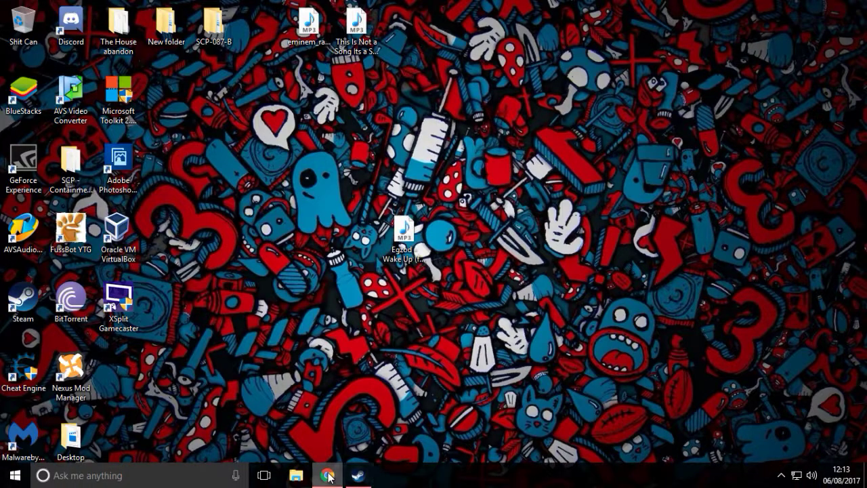
{"action": "left_click", "coordinate": [329, 478]}
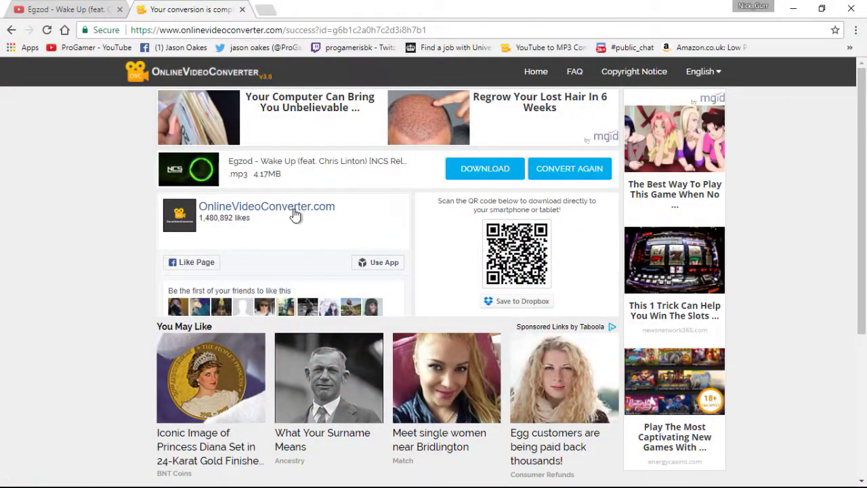
Check the Egzod YouTube video page, then return to the conversion-complete tab
{"action": "left_click", "coordinate": [68, 9]}
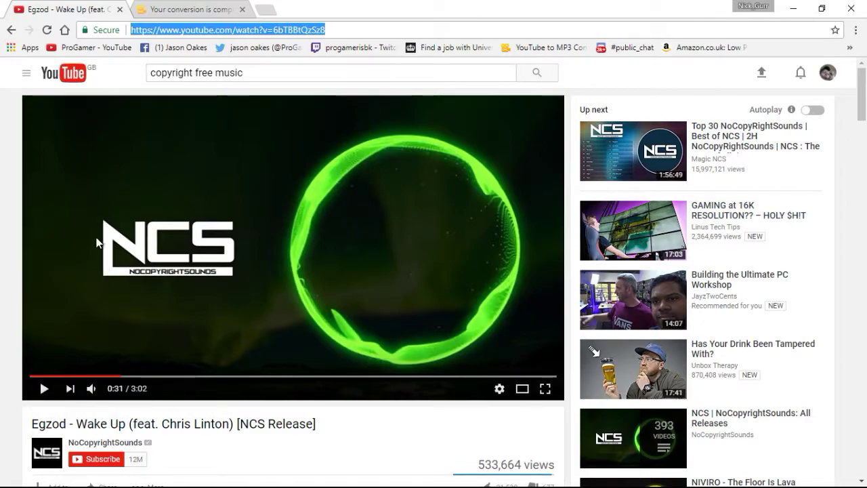
{"action": "left_click", "coordinate": [170, 9]}
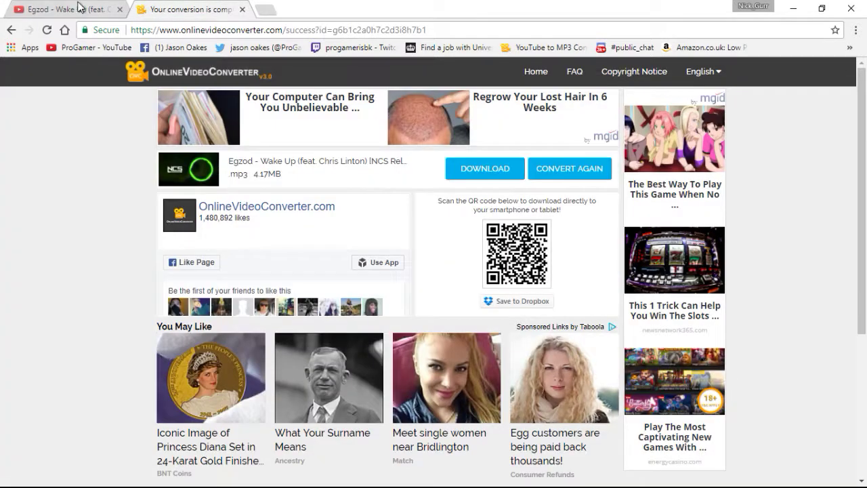
{"action": "left_click", "coordinate": [61, 8]}
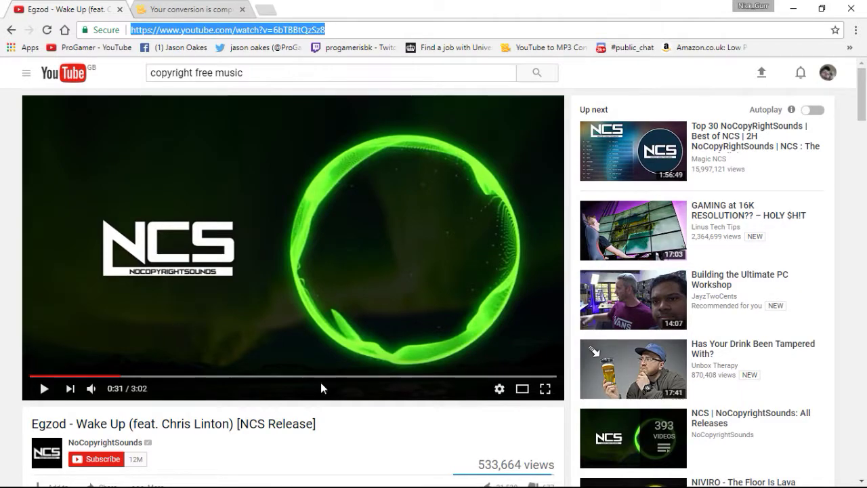
{"action": "scroll", "coordinate": [344, 403], "scroll_direction": "down", "scroll_amount": 3}
{"action": "scroll", "coordinate": [291, 353], "scroll_direction": "down", "scroll_amount": 4}
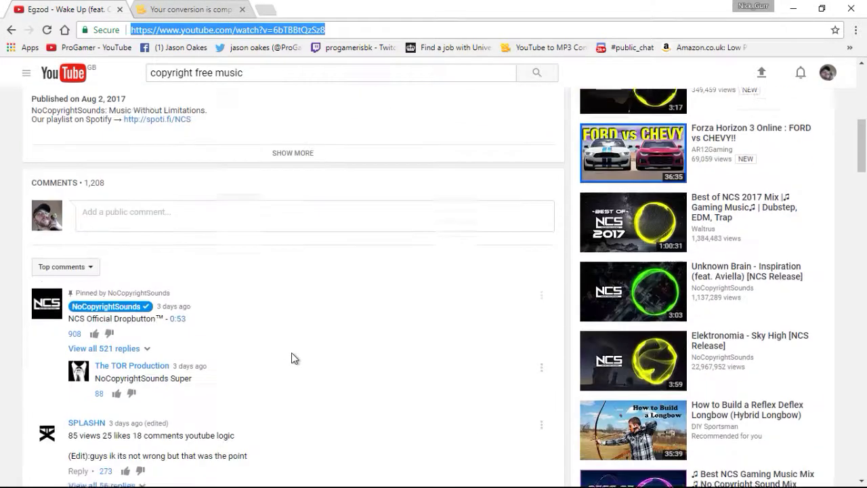
{"action": "scroll", "coordinate": [183, 379], "scroll_direction": "up", "scroll_amount": 7}
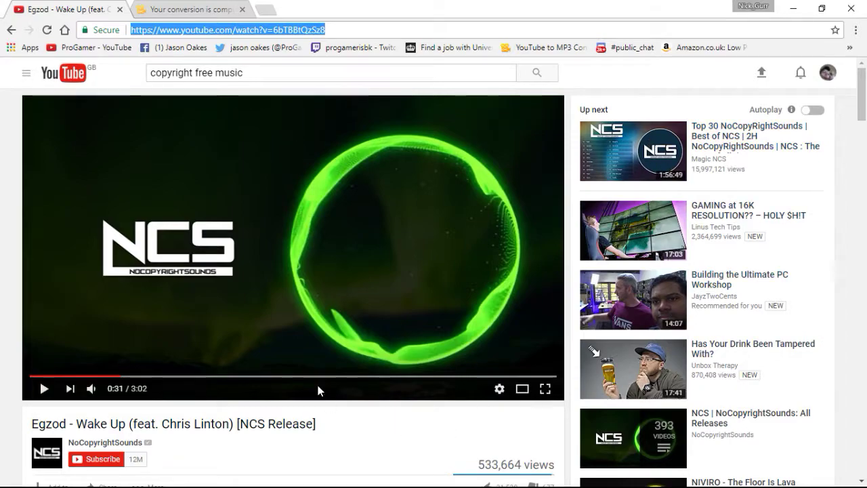
{"action": "left_click", "coordinate": [205, 9]}
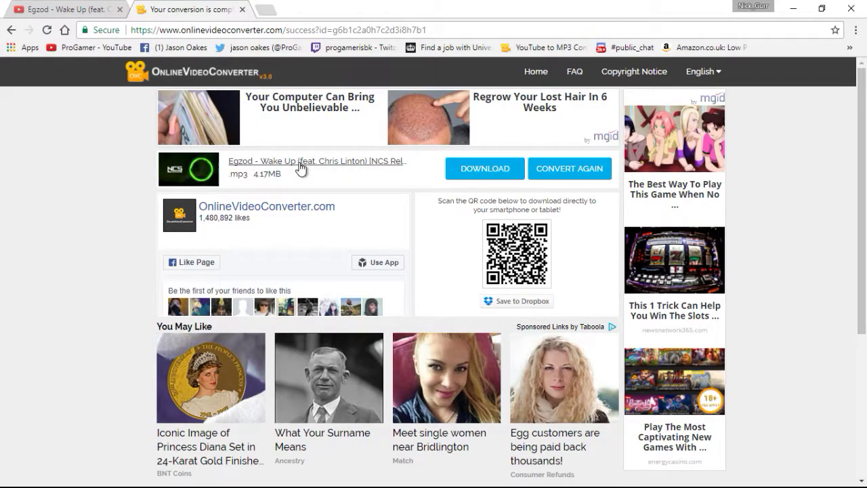
Compare the YouTube video with the download page, then open OnlineVideoConverter's Copyright Notice
{"action": "left_click", "coordinate": [90, 9]}
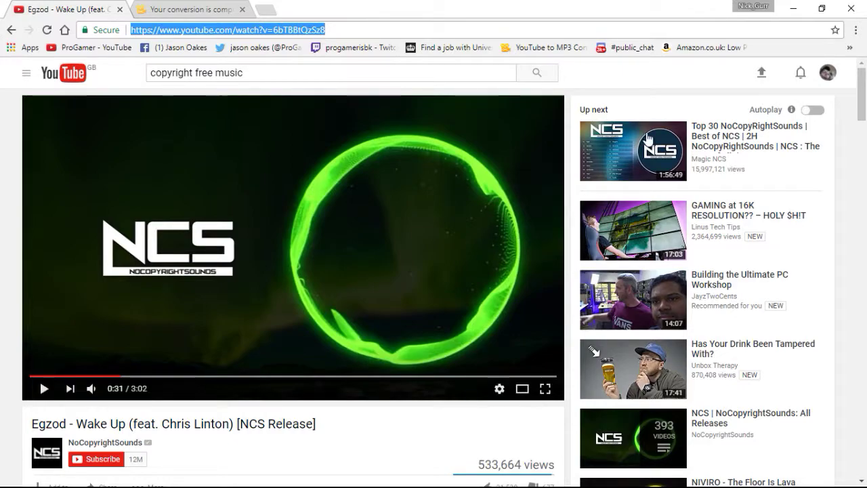
{"action": "scroll", "coordinate": [362, 246], "scroll_direction": "down", "scroll_amount": 2}
{"action": "scroll", "coordinate": [393, 449], "scroll_direction": "up", "scroll_amount": 3}
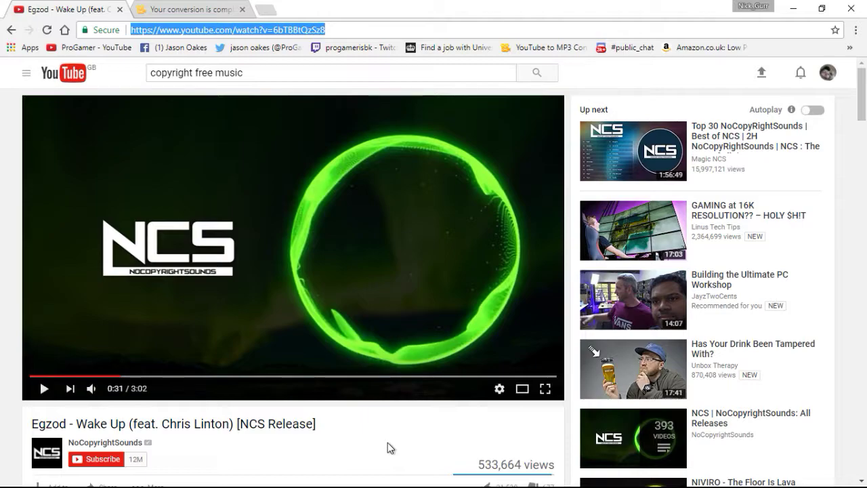
{"action": "left_click", "coordinate": [197, 9]}
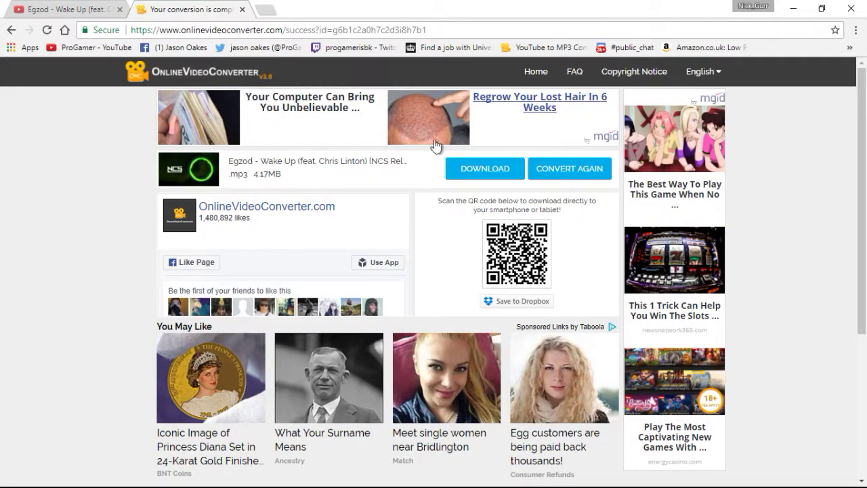
{"action": "left_click", "coordinate": [59, 6]}
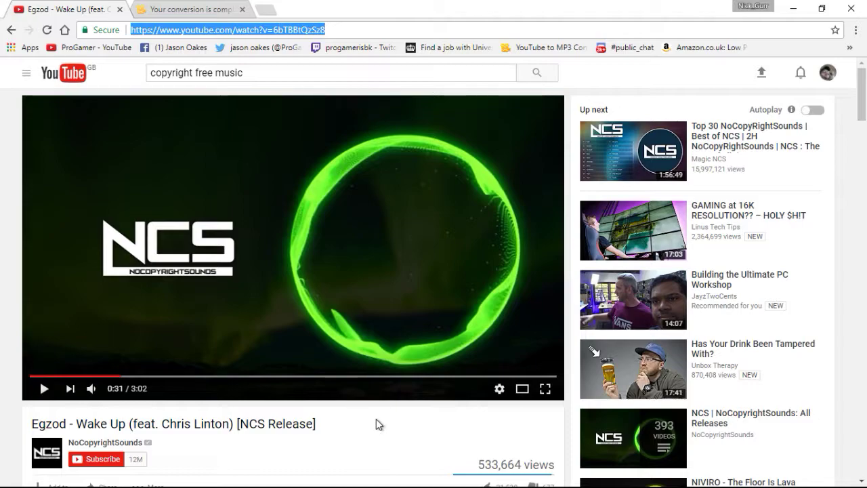
{"action": "left_click", "coordinate": [158, 8]}
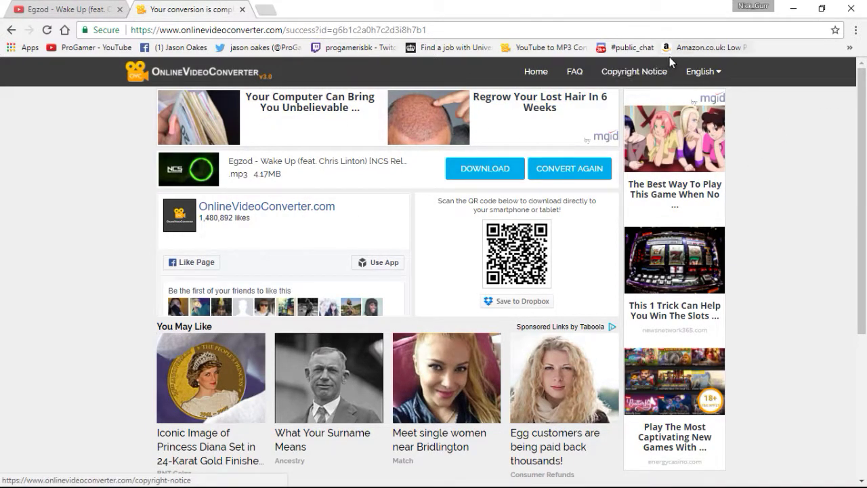
{"action": "left_click", "coordinate": [643, 73]}
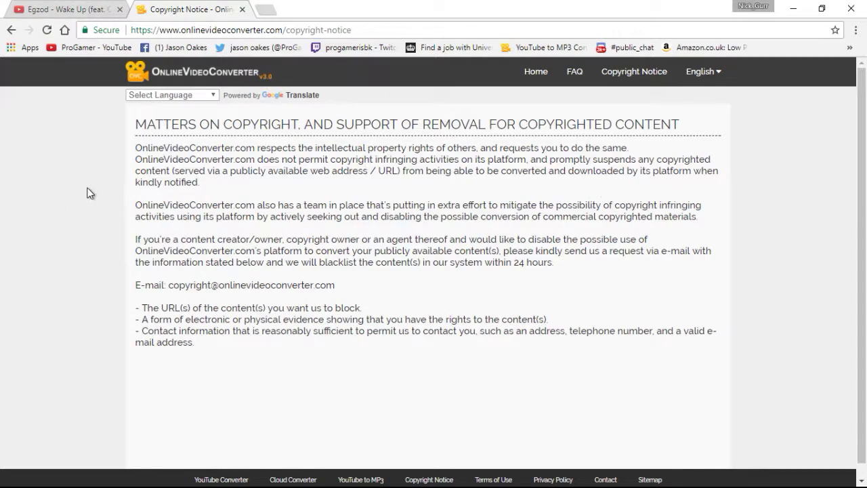
Return to the Egzod - Wake Up YouTube tab, still paused at 0:31
{"action": "left_click", "coordinate": [91, 9]}
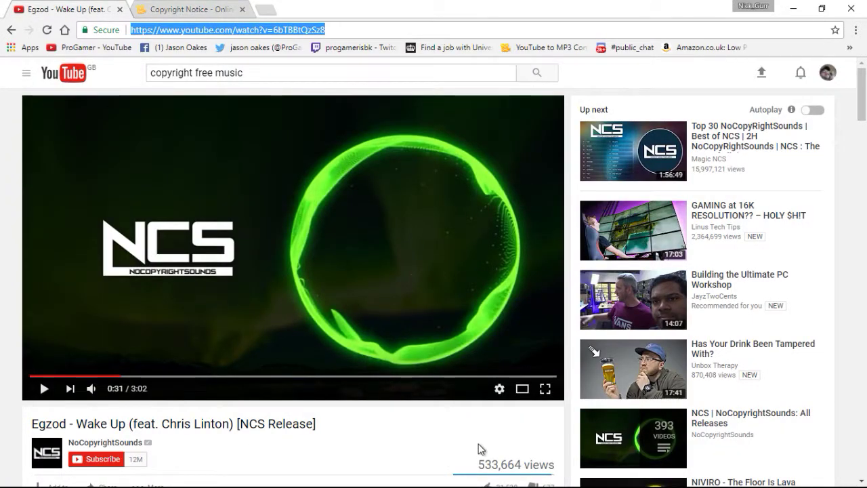
Load more suggested NCS videos with SHOW MORE in the related column
{"action": "scroll", "coordinate": [656, 282], "scroll_direction": "down", "scroll_amount": 9}
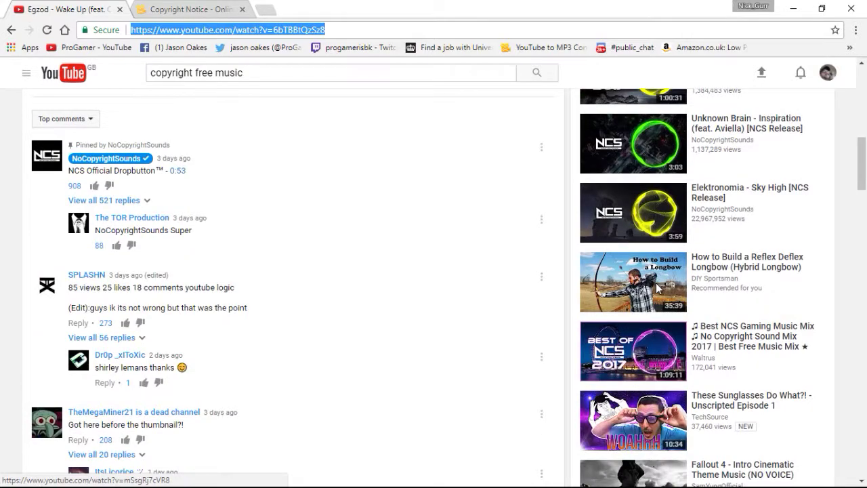
{"action": "scroll", "coordinate": [656, 283], "scroll_direction": "down", "scroll_amount": 5}
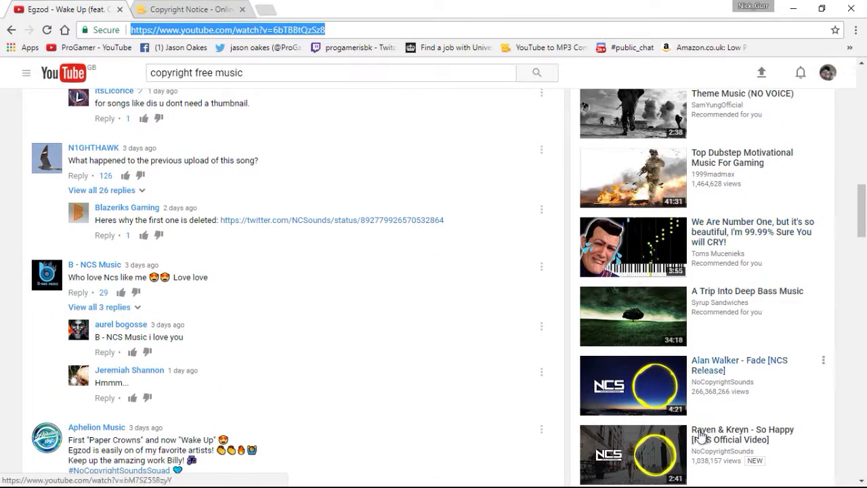
{"action": "scroll", "coordinate": [672, 277], "scroll_direction": "down", "scroll_amount": 5}
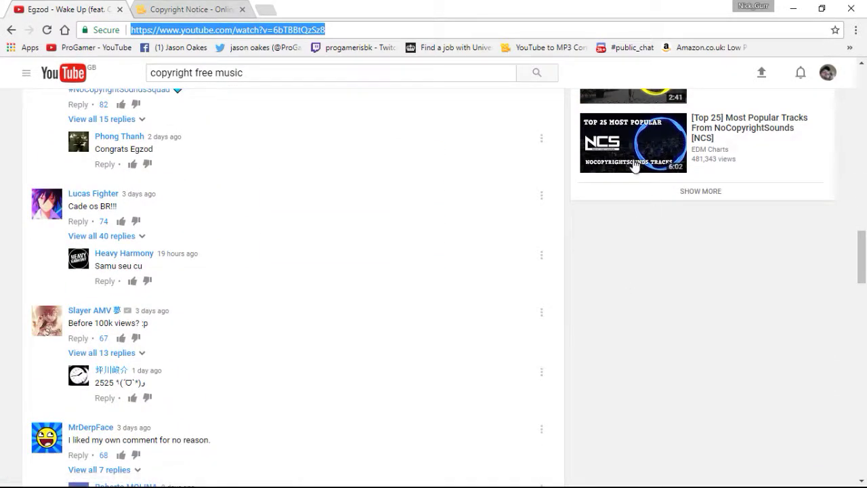
{"action": "left_click", "coordinate": [665, 193]}
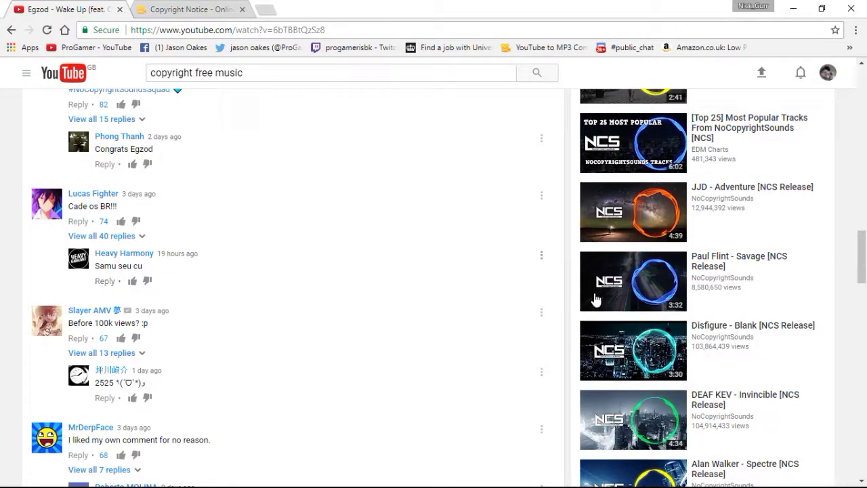
{"action": "scroll", "coordinate": [758, 377], "scroll_direction": "down", "scroll_amount": 5}
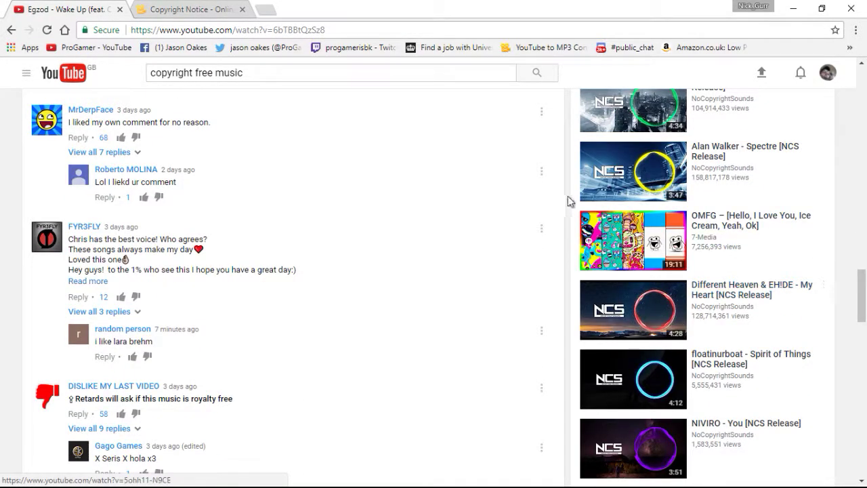
{"action": "scroll", "coordinate": [669, 393], "scroll_direction": "down", "scroll_amount": 6}
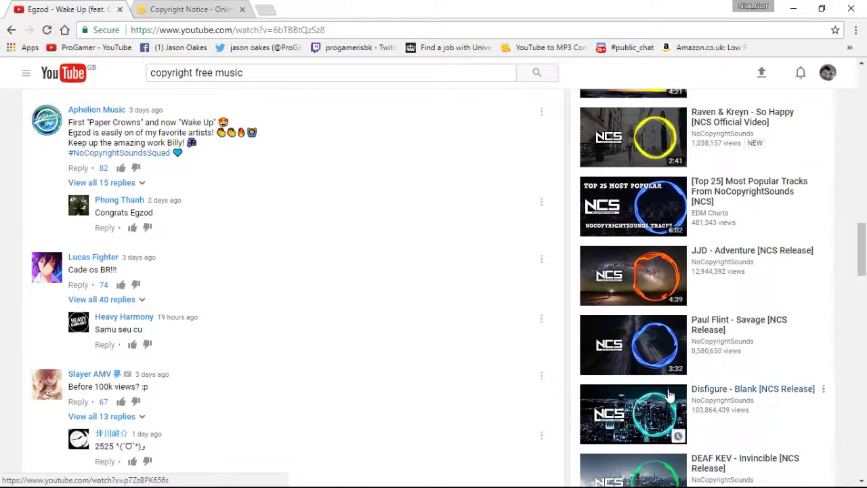
{"action": "scroll", "coordinate": [265, 308], "scroll_direction": "up", "scroll_amount": 20}
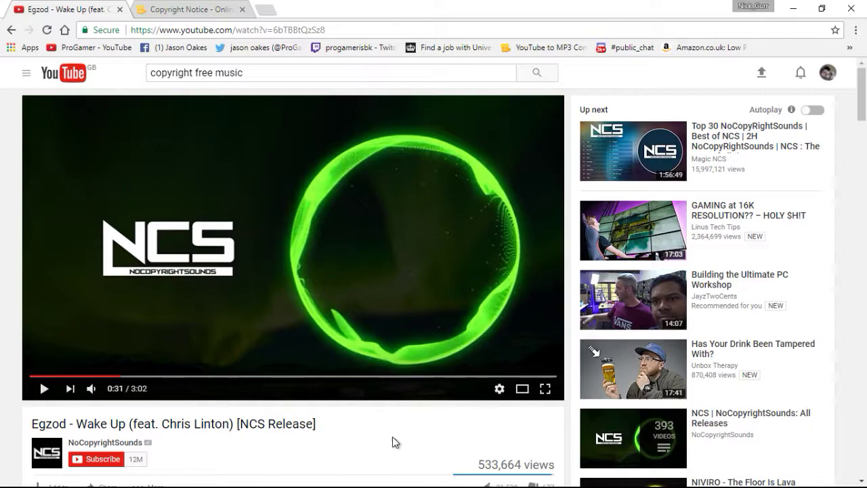
{"action": "left_click", "coordinate": [192, 8]}
{"action": "left_click", "coordinate": [68, 9]}
{"action": "left_click", "coordinate": [192, 8]}
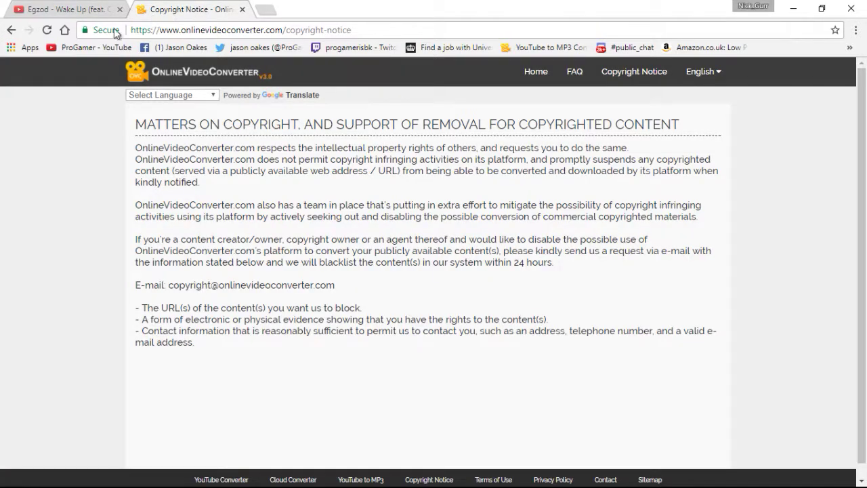
{"action": "left_click", "coordinate": [68, 9]}
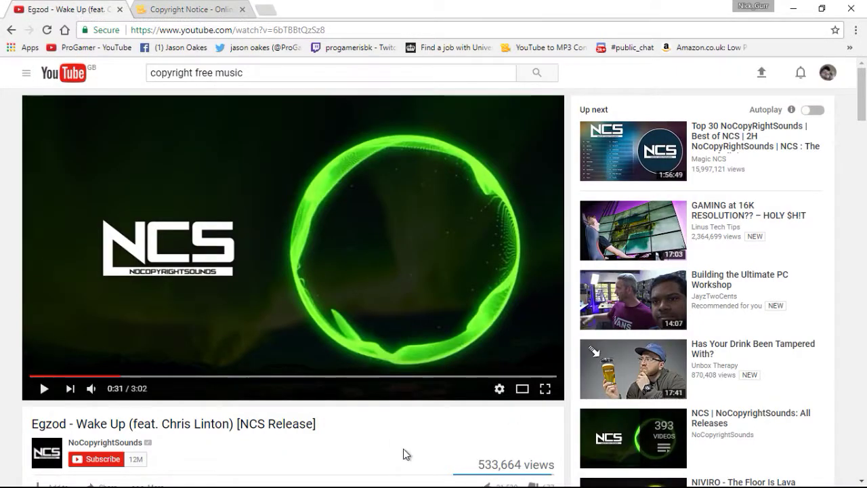